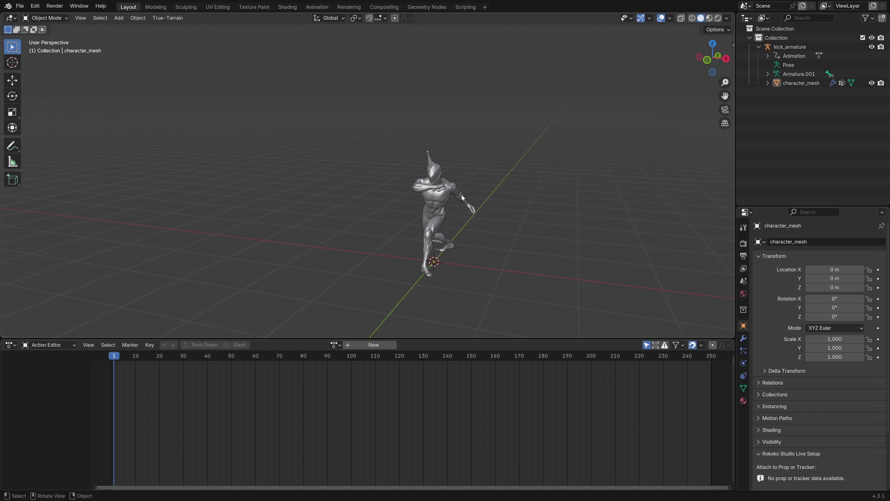
Step: Play the kick animation on kick_armature, then stop it and rewind to frame 1
{"action": "middle_click_drag", "start_coordinate": [462, 197], "coordinate": [465, 196]}
{"action": "left_click", "coordinate": [441, 202]}
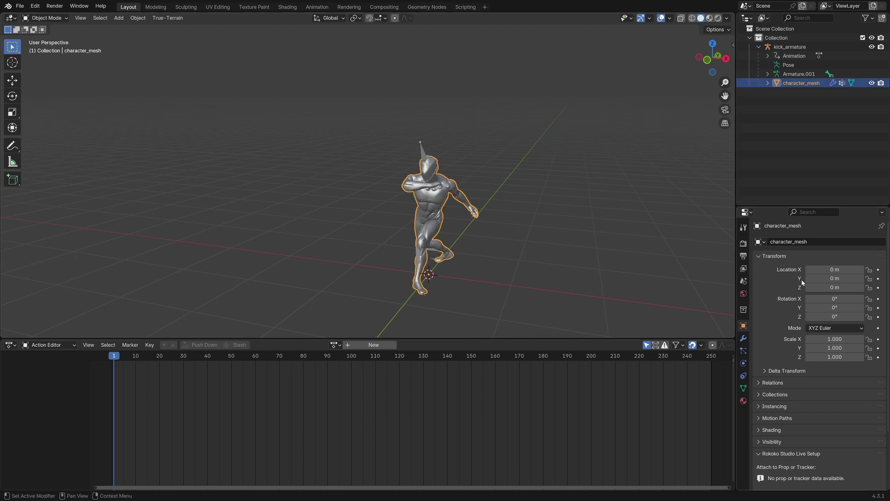
{"action": "left_click", "coordinate": [789, 47]}
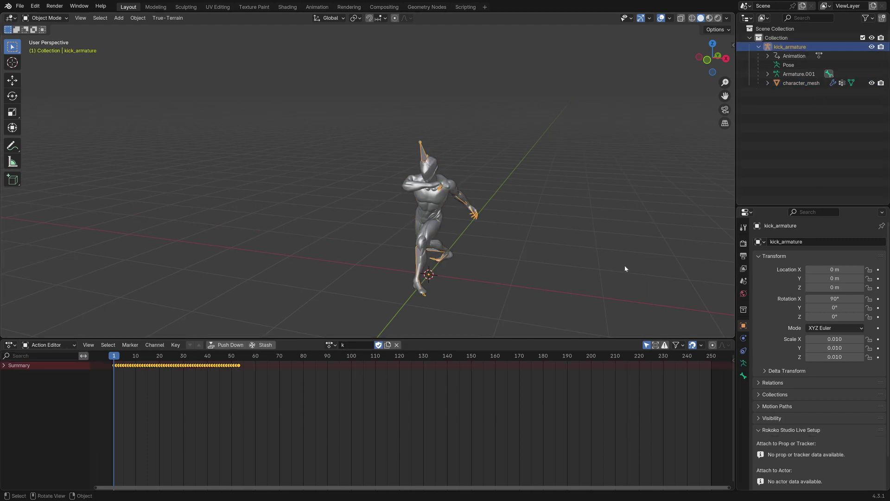
{"action": "key", "text": "space"}
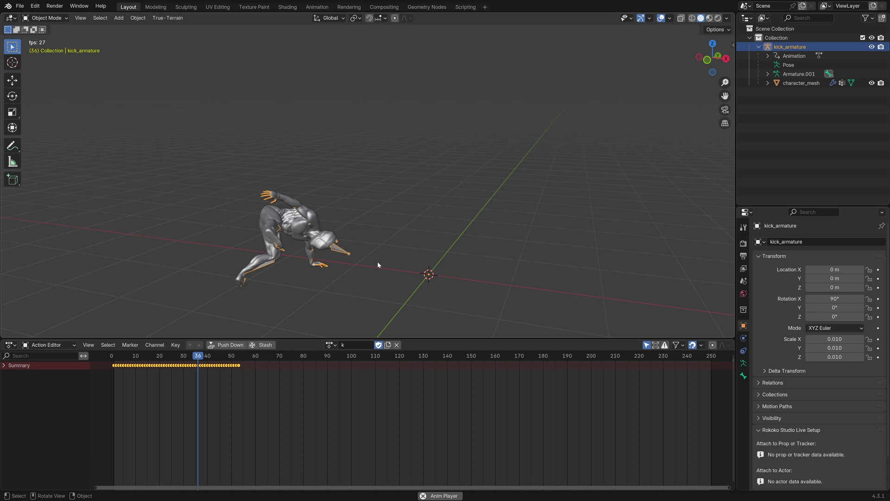
{"action": "key", "text": "space"}
{"action": "left_click_drag", "start_coordinate": [126, 357], "coordinate": [115, 360]}
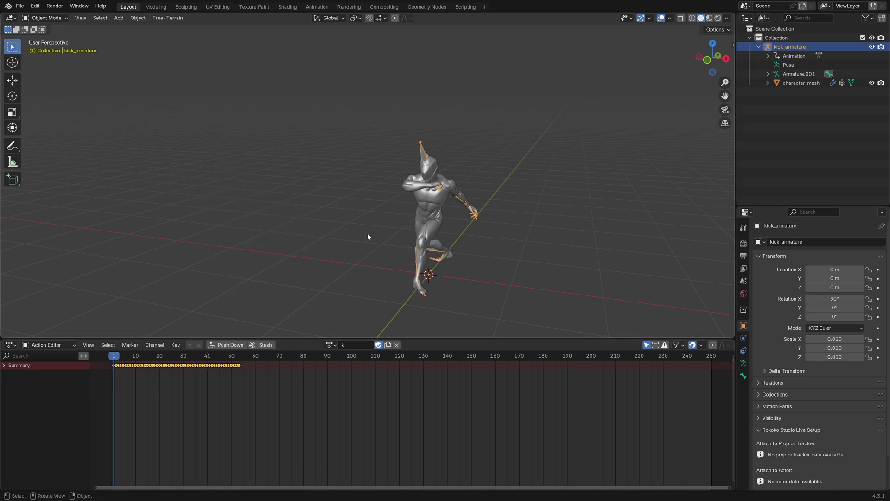
Step: Compare the transforms of character_mesh and kick_armature, leaving kick_armature selected
{"action": "middle_click_drag", "start_coordinate": [353, 258], "coordinate": [372, 240]}
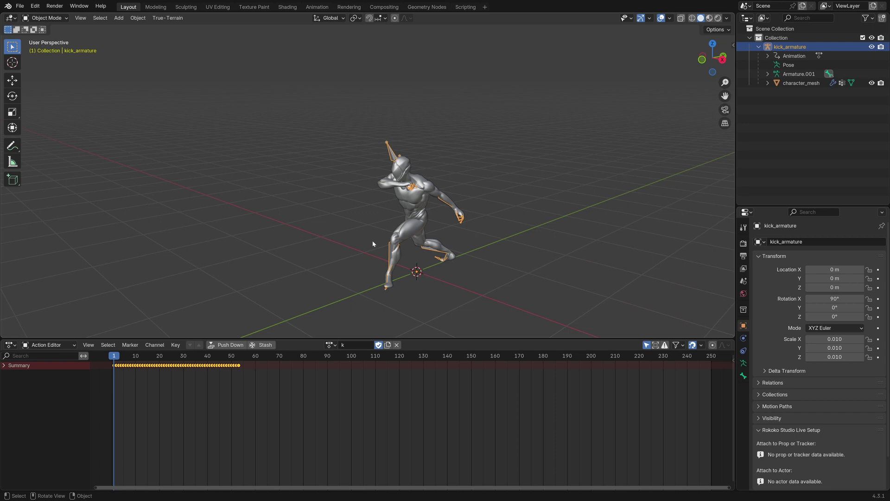
{"action": "left_click", "coordinate": [794, 83]}
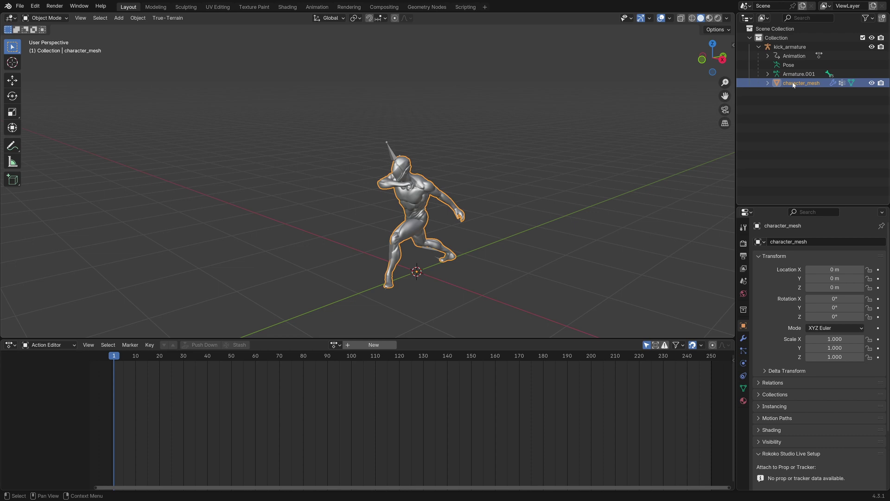
{"action": "left_click", "coordinate": [790, 48]}
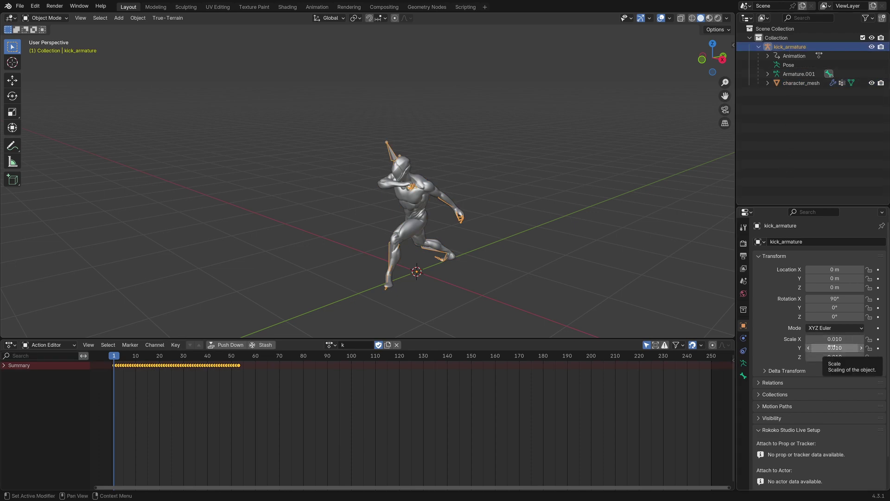
{"action": "left_click", "coordinate": [782, 84]}
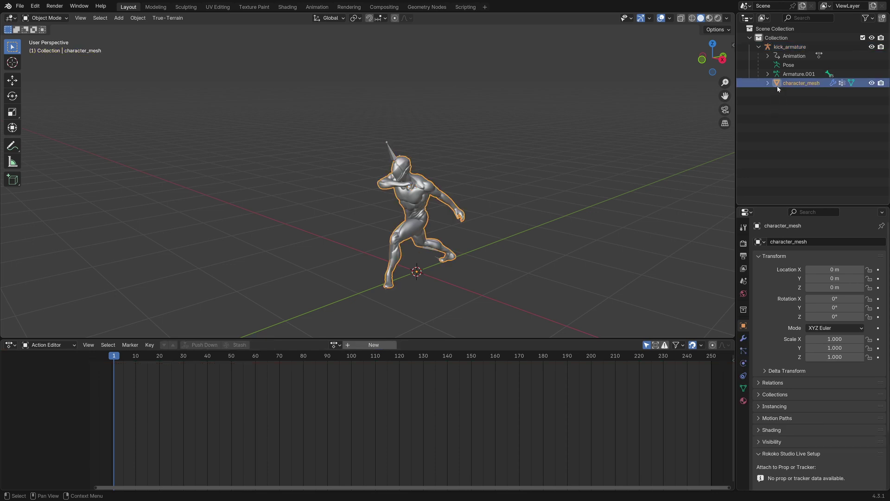
{"action": "left_click", "coordinate": [790, 47]}
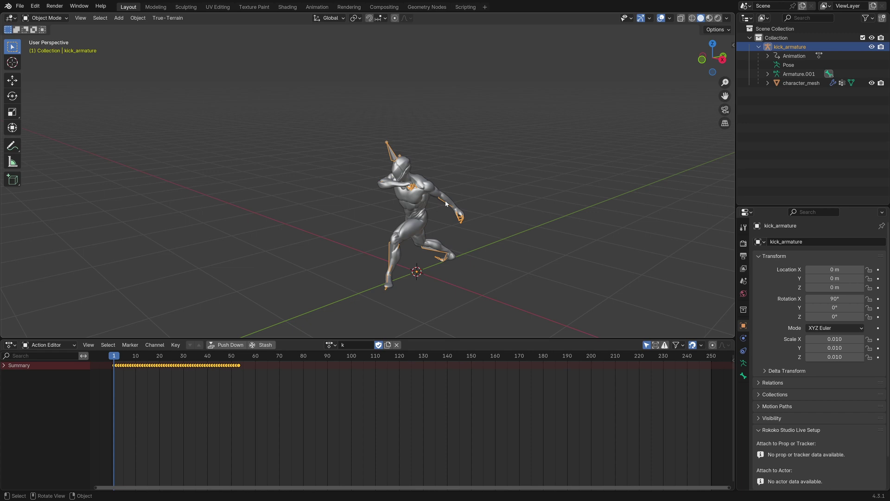
Step: Apply kick_armature's scale so it reads 1.000 on all axes
{"action": "key", "text": "ctrl"}
{"action": "key", "text": "ctrl+a"}
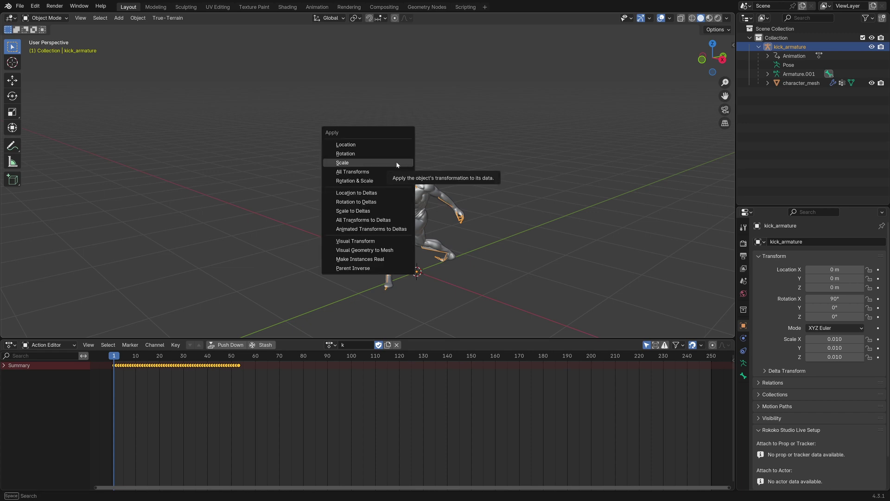
{"action": "left_click", "coordinate": [395, 161]}
{"action": "middle_click_drag", "start_coordinate": [389, 200], "coordinate": [354, 241]}
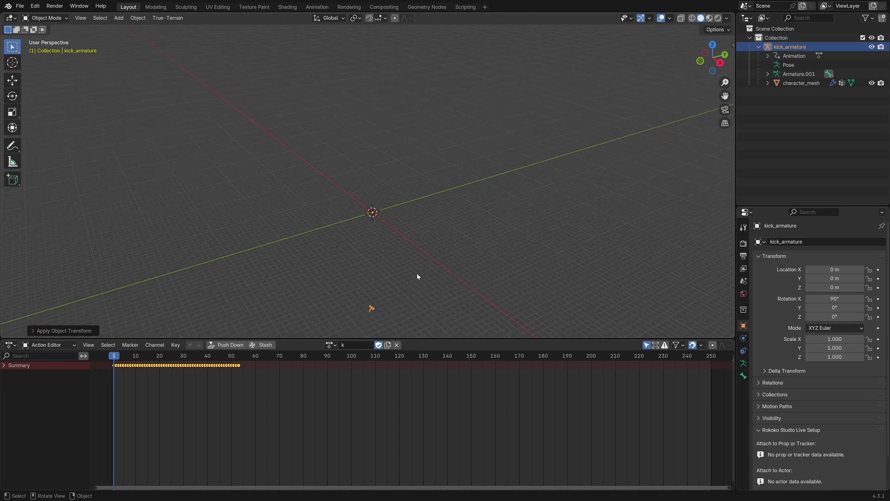
Step: Move the armature up along Z and over the grid origin, ending at Z 24.421 m
{"action": "key", "text": "g"}
{"action": "key", "text": "z"}
{"action": "left_click", "coordinate": [414, 154]}
{"action": "middle_click_drag", "start_coordinate": [413, 155], "coordinate": [353, 182], "text": "alt"}
{"action": "key", "text": "g"}
{"action": "left_click", "coordinate": [376, 227]}
{"action": "middle_click_drag", "start_coordinate": [376, 228], "coordinate": [492, 216]}
{"action": "scroll", "coordinate": [402, 246], "scroll_direction": "up", "scroll_amount": 3}
{"action": "key", "text": "g"}
{"action": "left_click", "coordinate": [397, 264]}
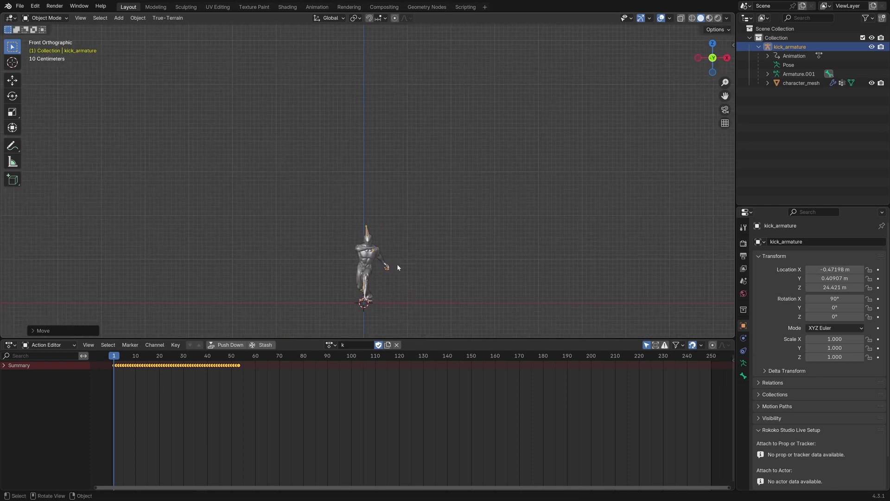
{"action": "mouse_move", "coordinate": [397, 263]}
{"action": "middle_mouse_down"}
{"action": "mouse_move", "coordinate": [306, 280]}
{"action": "mouse_move", "coordinate": [399, 254]}
{"action": "middle_mouse_up"}
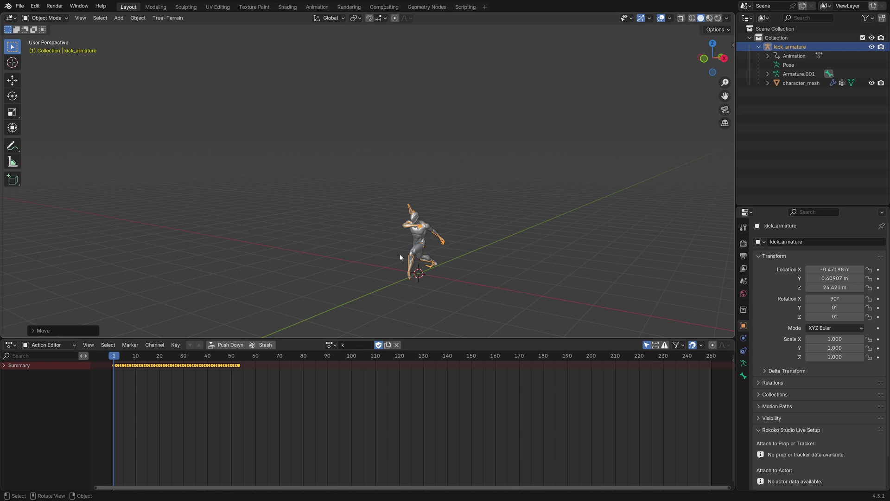
Step: Scrub through the first frames of the kick to check the result
{"action": "scroll", "coordinate": [301, 267], "scroll_direction": "down", "scroll_amount": 1}
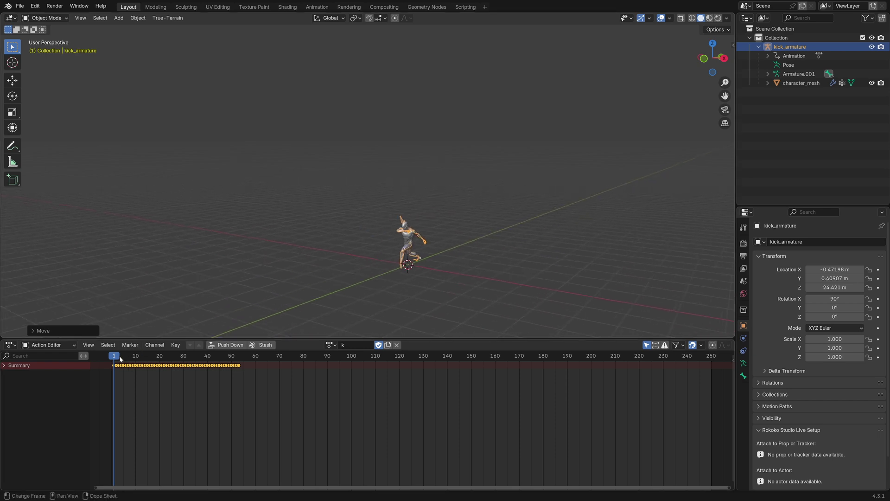
{"action": "left_click_drag", "start_coordinate": [122, 358], "coordinate": [113, 358]}
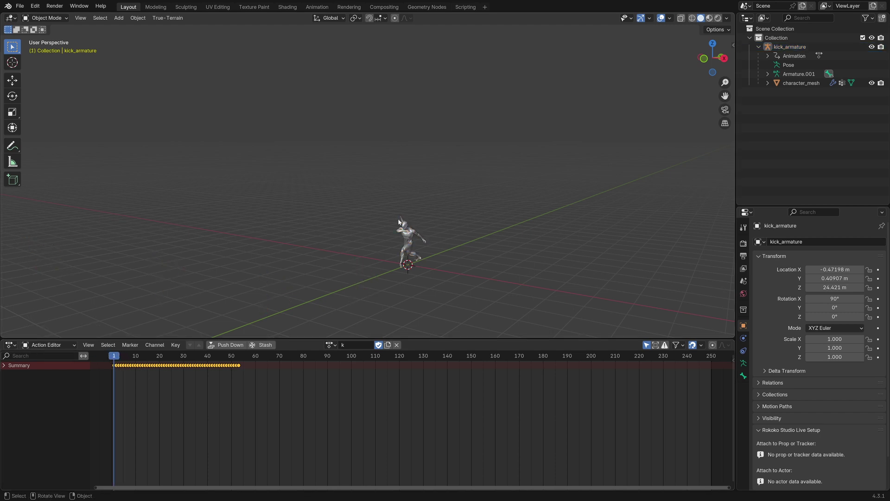
{"action": "scroll", "coordinate": [278, 278], "scroll_direction": "up", "scroll_amount": 2}
Step: Switch the bottom editor to the Graph Editor, filter channels by 'hips' and expand mixamorig:Hips
{"action": "left_click", "coordinate": [48, 345]}
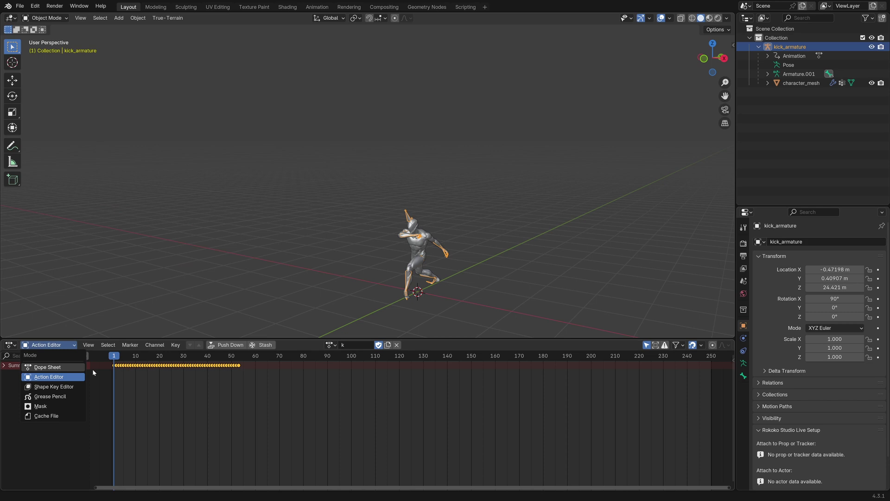
{"action": "left_click", "coordinate": [10, 344]}
{"action": "left_click", "coordinate": [119, 388]}
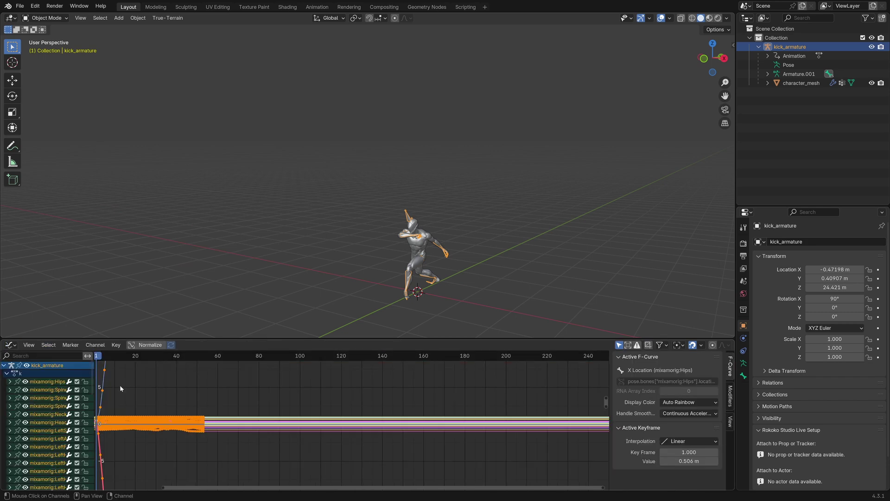
{"action": "left_click", "coordinate": [60, 354]}
{"action": "type", "text": "hips"}
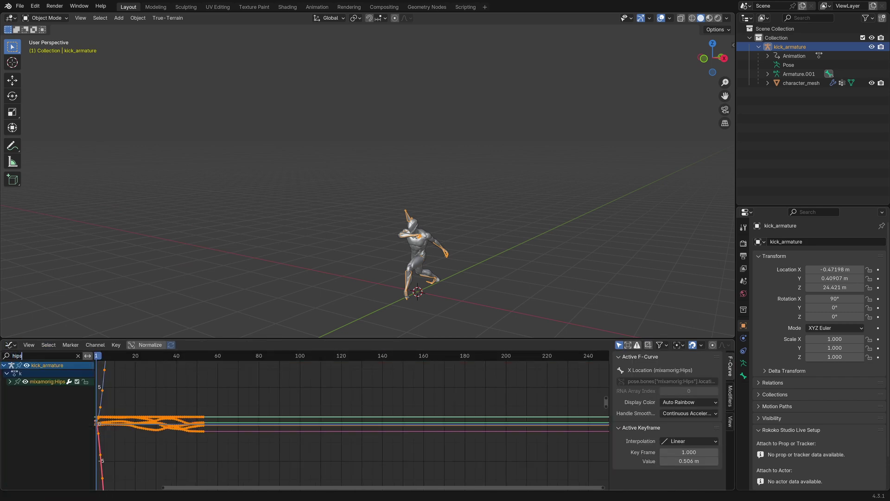
{"action": "key", "text": "Return"}
{"action": "left_click", "coordinate": [10, 381]}
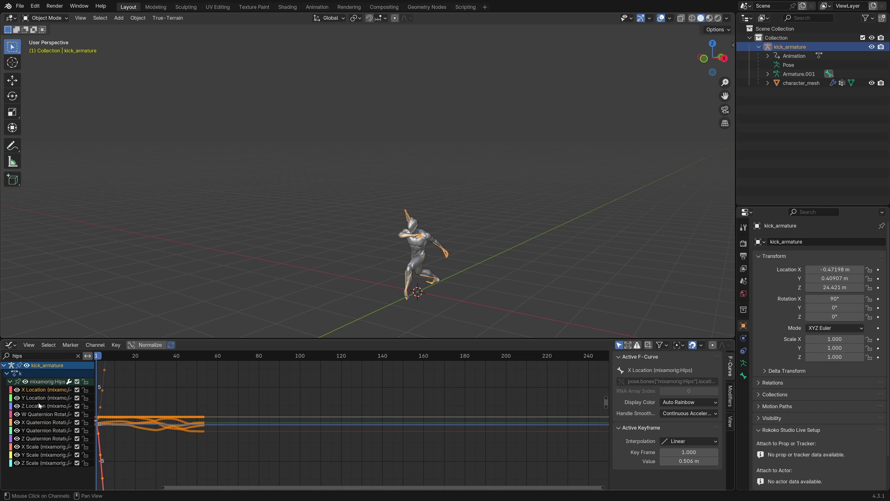
Step: Hide all but the hips X, Y, Z Location curves, frame them, and enlarge the graph editor
{"action": "key", "text": "shift+h"}
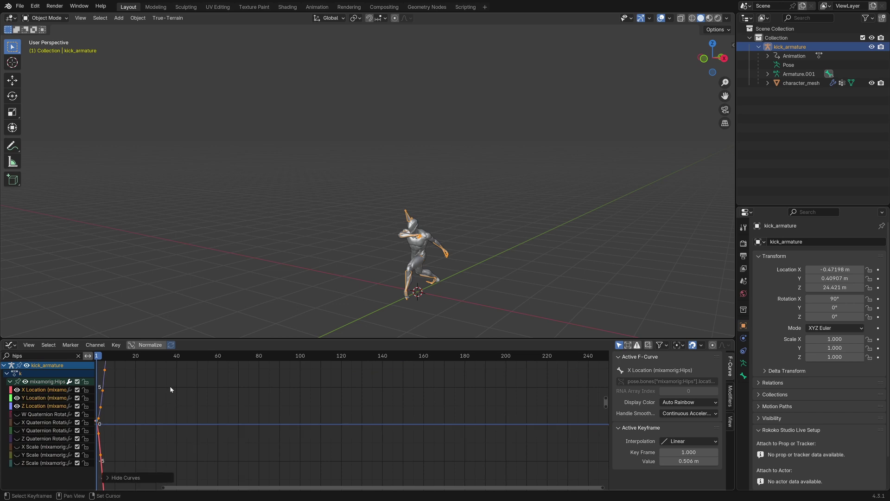
{"action": "key", "text": "Home"}
{"action": "middle_click_drag", "start_coordinate": [204, 366], "coordinate": [458, 387], "text": "ctrl"}
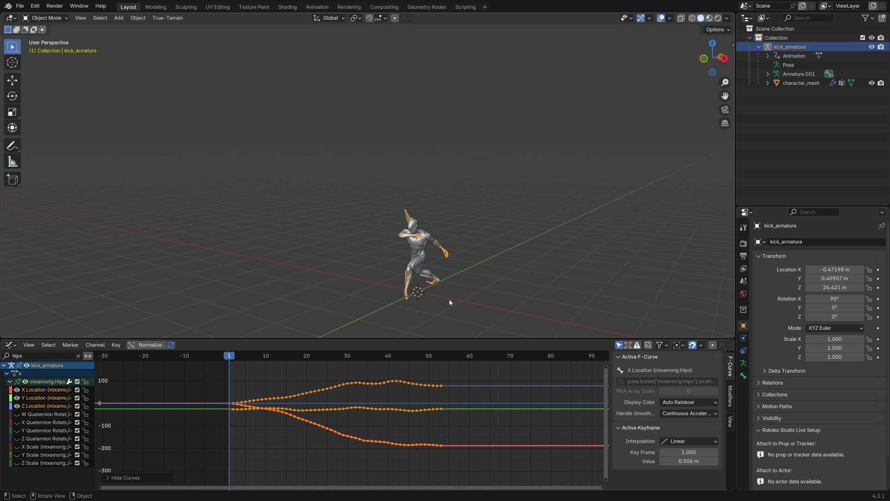
{"action": "middle_click_drag", "start_coordinate": [448, 299], "coordinate": [488, 302]}
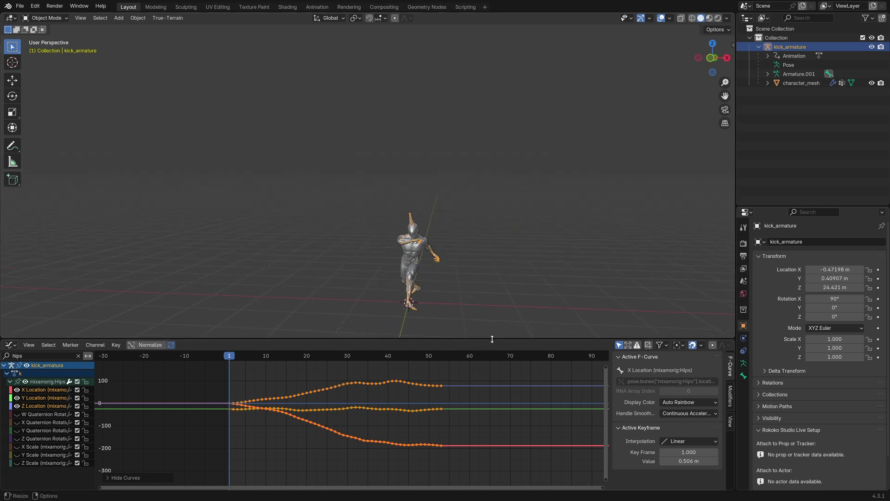
{"action": "left_click_drag", "start_coordinate": [504, 339], "coordinate": [504, 296]}
{"action": "middle_click_drag", "start_coordinate": [486, 260], "coordinate": [452, 224]}
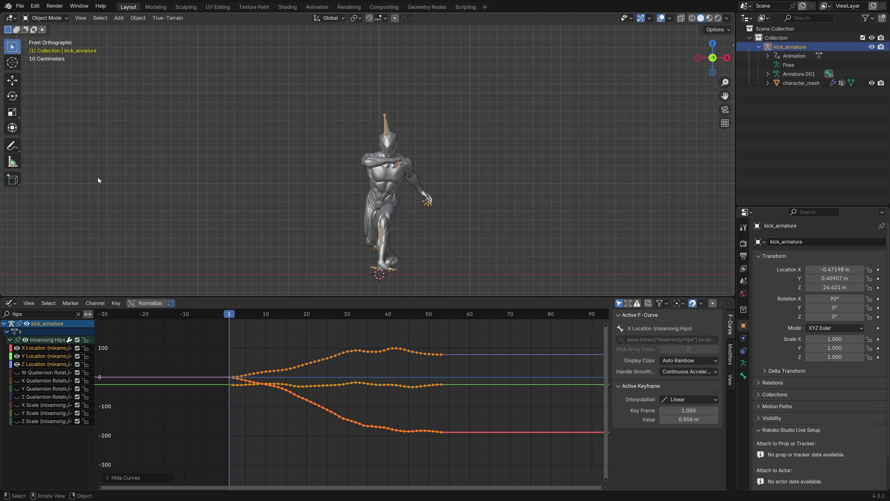
Step: Measure the character's height from feet to head, then clear the measurement
{"action": "left_click", "coordinate": [13, 162]}
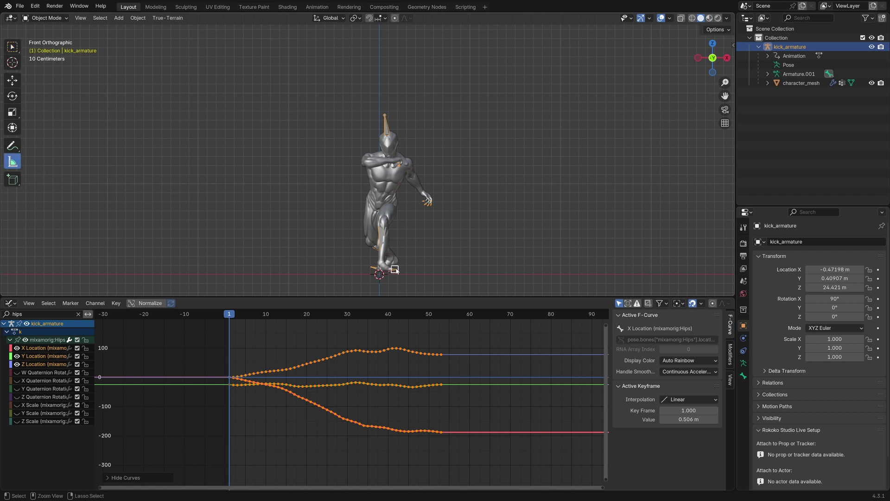
{"action": "left_click_drag", "start_coordinate": [393, 271], "coordinate": [396, 115]}
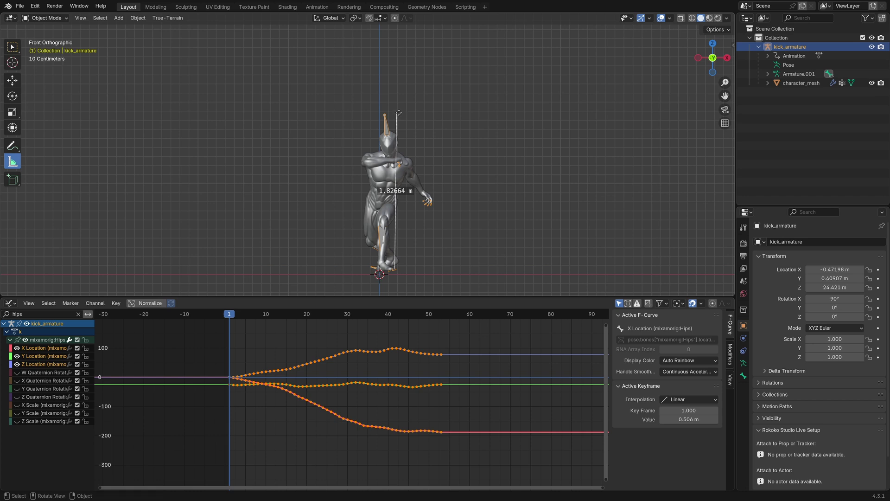
{"action": "key", "text": "Delete"}
Step: Make the hips Z Location curve active and select all its keyframes
{"action": "left_click", "coordinate": [280, 356]}
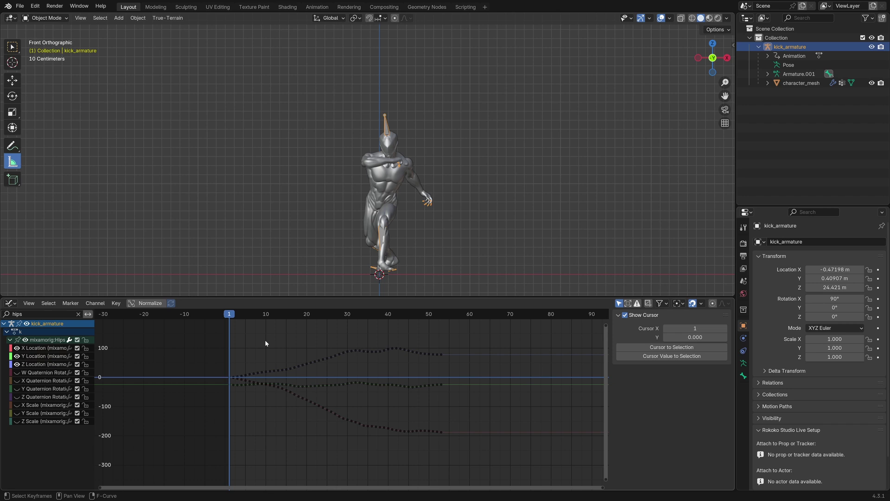
{"action": "left_click", "coordinate": [186, 376]}
{"action": "key", "text": "a"}
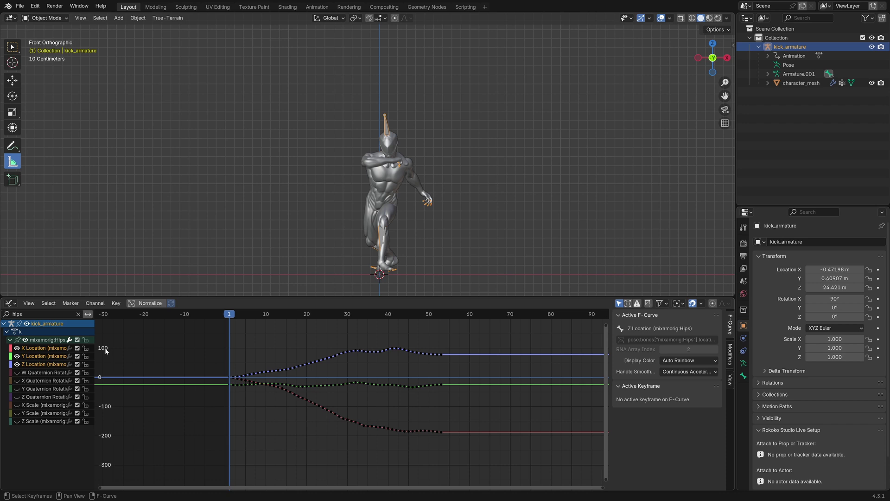
{"action": "left_click", "coordinate": [48, 365]}
{"action": "double_click", "coordinate": [50, 367]}
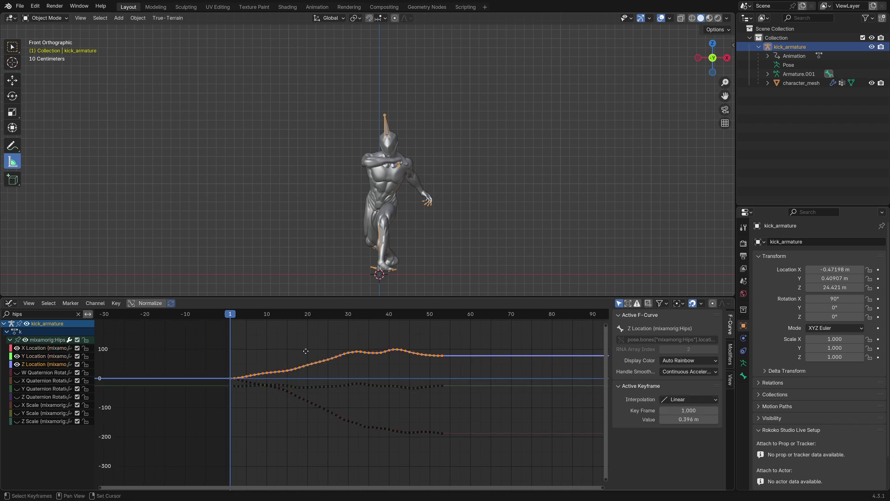
{"action": "middle_click_drag", "start_coordinate": [356, 311], "coordinate": [363, 326]}
{"action": "middle_click_drag", "start_coordinate": [405, 255], "coordinate": [387, 305]}
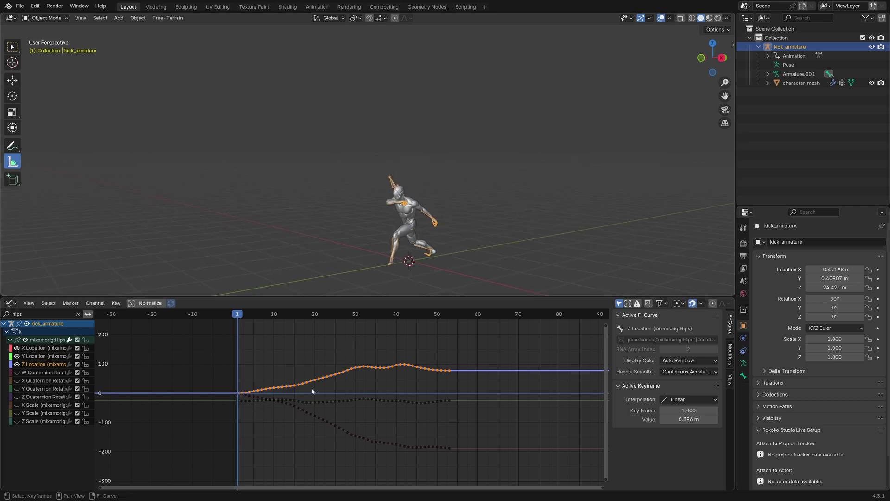
Step: Cancel a trial value move of the Z keyframes, then box-select the X, Y and Z Location channels
{"action": "key", "text": "g"}
{"action": "key", "text": "y"}
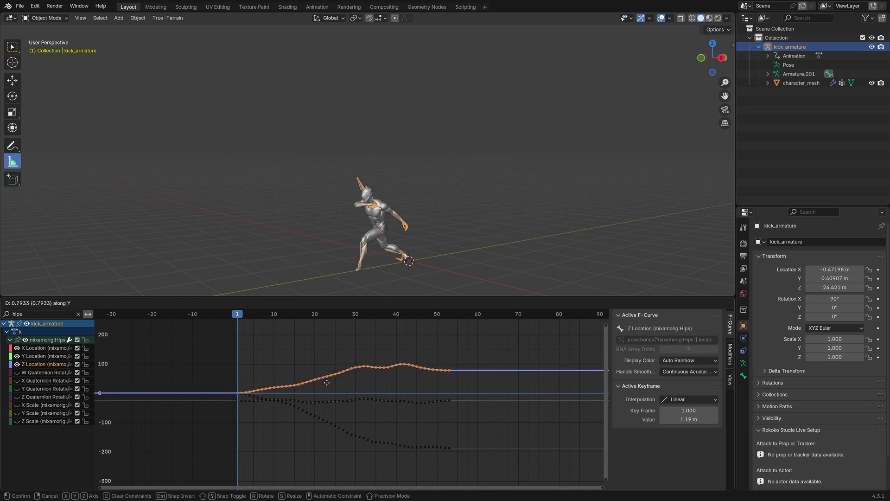
{"action": "key", "text": "Escape"}
{"action": "middle_click_drag", "start_coordinate": [436, 234], "coordinate": [420, 220]}
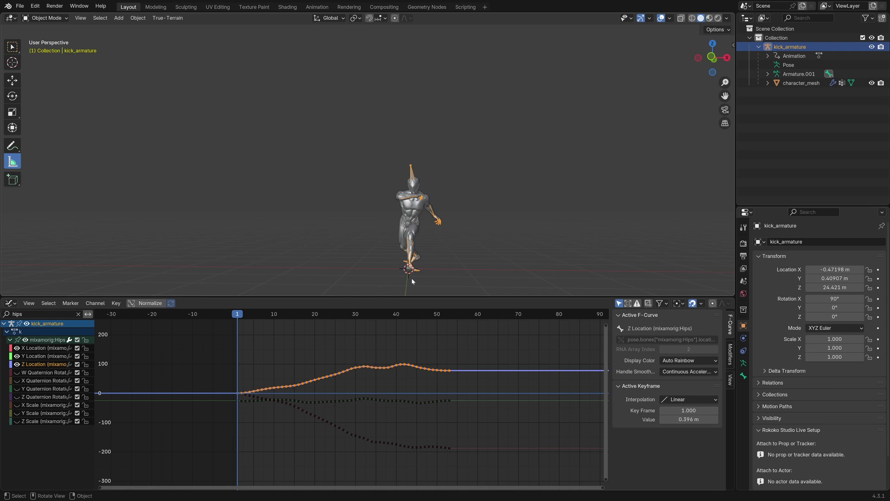
{"action": "left_click", "coordinate": [358, 339]}
{"action": "left_click_drag", "start_coordinate": [55, 367], "coordinate": [49, 353]}
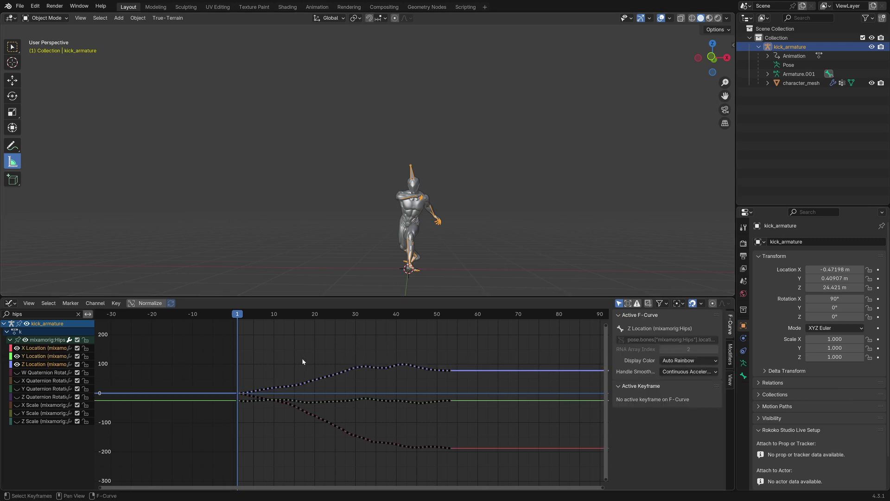
Step: Select all hips X, Y, Z Location keyframes and scale their values by 0.01 (S, Y, 0.01)
{"action": "key", "text": "a"}
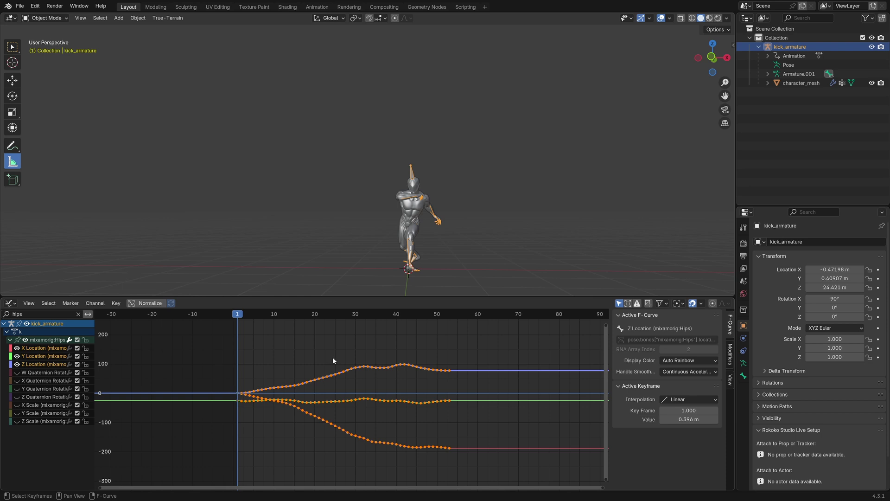
{"action": "type", "text": "s"}
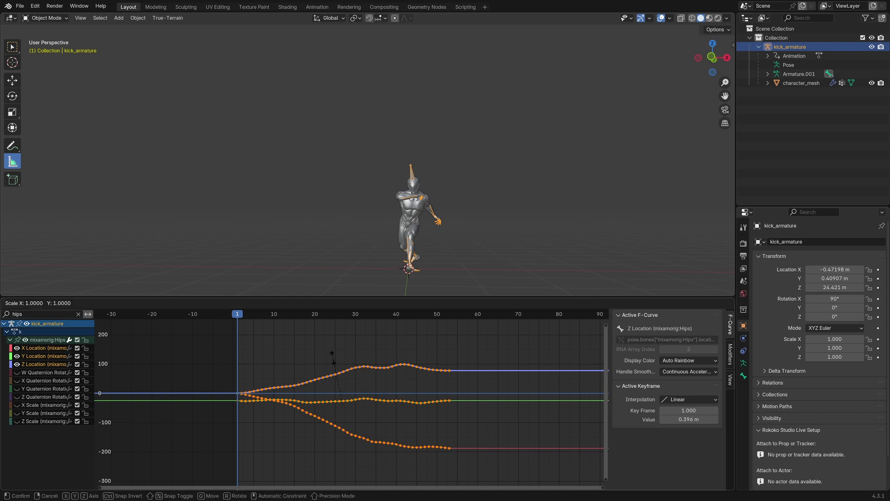
{"action": "type", "text": "y0.01"}
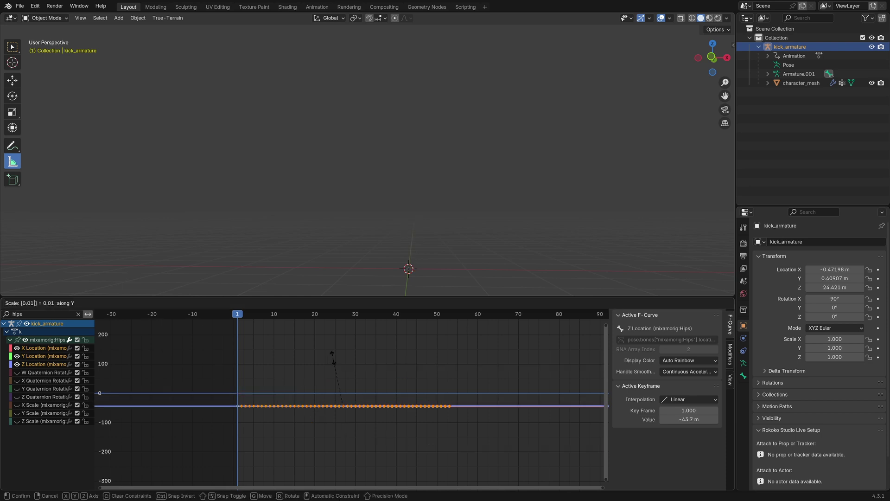
{"action": "key", "text": "Return"}
{"action": "scroll", "coordinate": [333, 357], "scroll_direction": "up", "scroll_amount": 1}
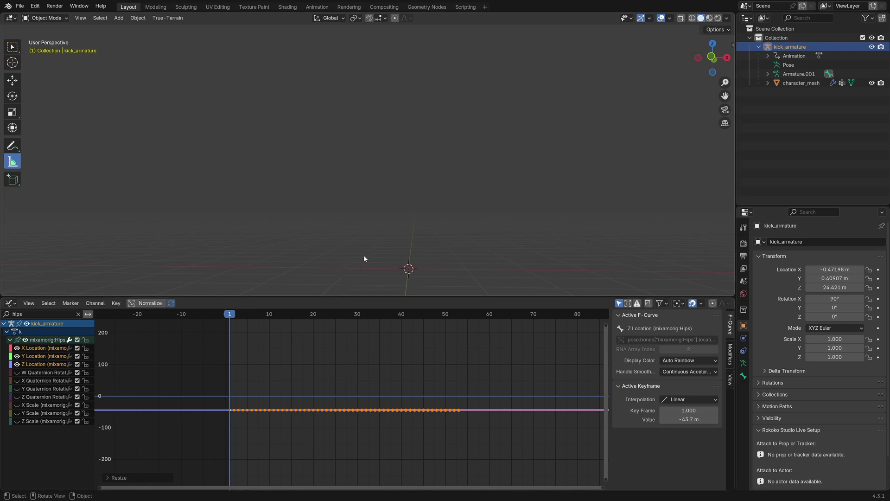
Step: Raise the shrunken armature along Z and reposition it in front orthographic view
{"action": "mouse_move", "coordinate": [360, 260]}
{"action": "middle_mouse_down"}
{"action": "mouse_move", "coordinate": [321, 266]}
{"action": "mouse_move", "coordinate": [358, 270]}
{"action": "middle_mouse_up"}
{"action": "key", "text": "g"}
{"action": "key", "text": "z"}
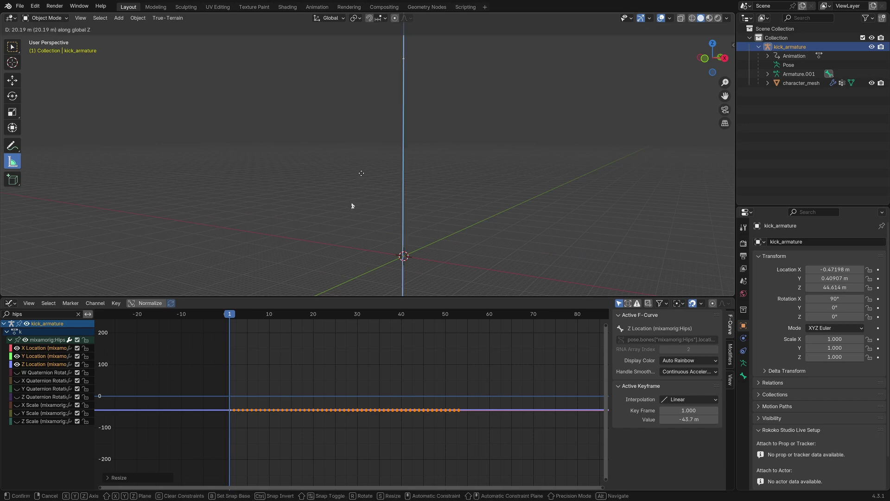
{"action": "left_click", "coordinate": [384, 205]}
{"action": "scroll", "coordinate": [384, 205], "scroll_direction": "down", "scroll_amount": 2}
{"action": "key", "text": "KP_1"}
{"action": "key", "text": "g"}
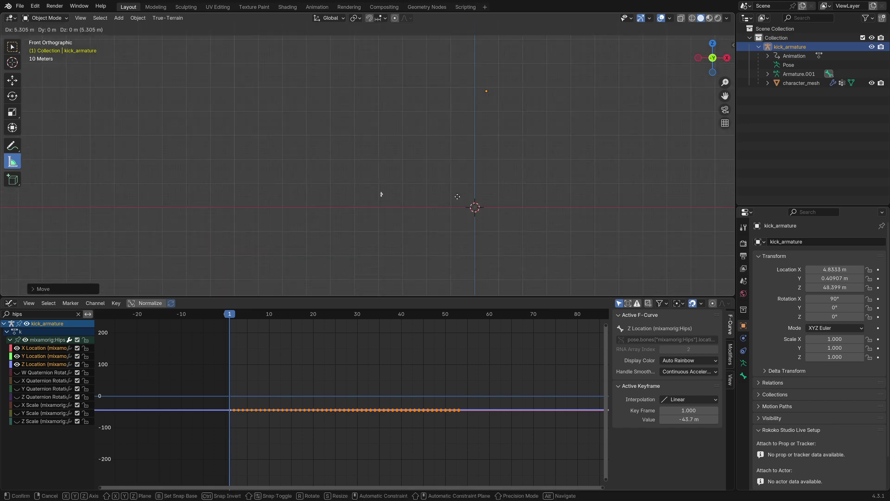
{"action": "left_click", "coordinate": [538, 204]}
{"action": "middle_click_drag", "start_coordinate": [517, 210], "coordinate": [451, 211]}
Step: Move the armature further toward the world origin, placing it over the origin in front view
{"action": "key", "text": "g"}
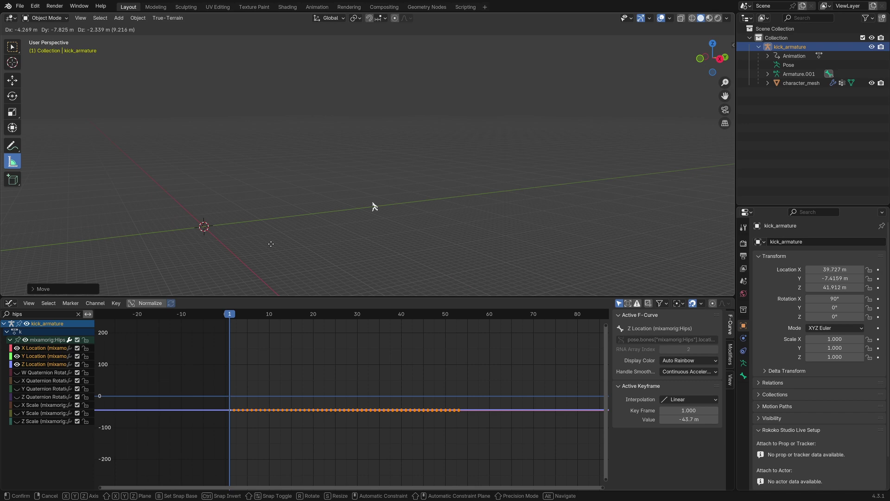
{"action": "left_click", "coordinate": [185, 234]}
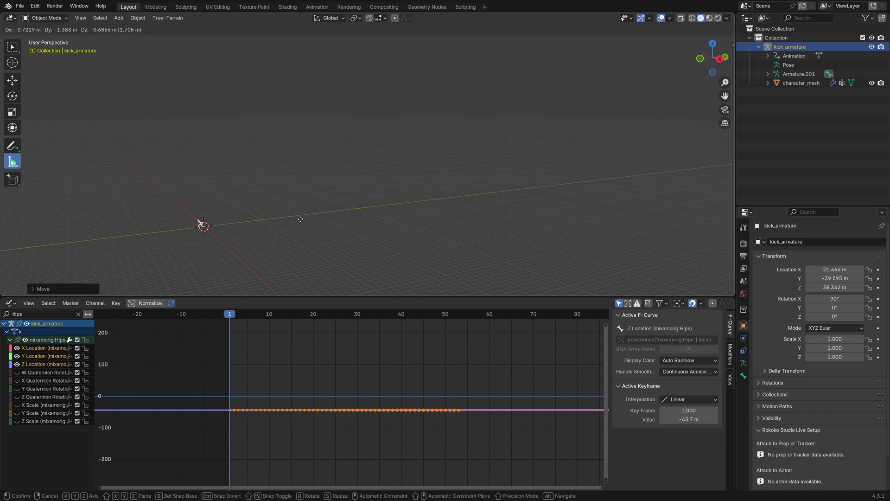
{"action": "middle_click_drag", "start_coordinate": [297, 220], "coordinate": [349, 210]}
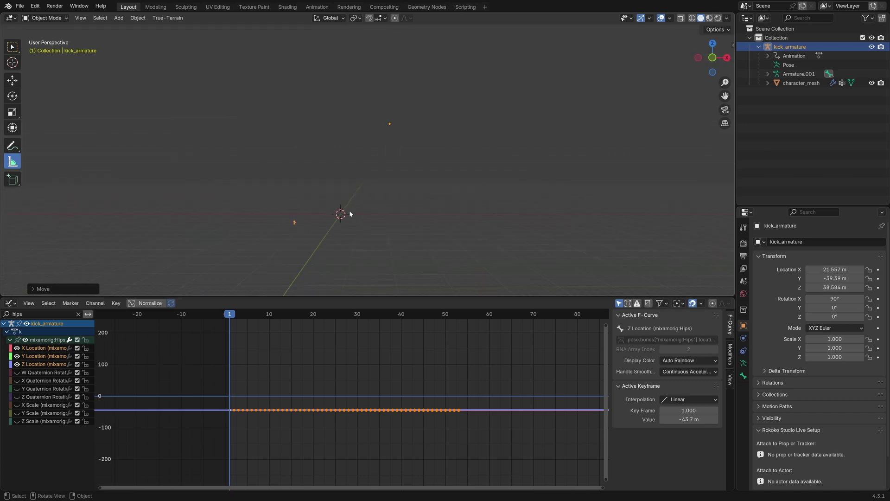
{"action": "key", "text": "g"}
{"action": "left_click", "coordinate": [341, 216]}
{"action": "key", "text": "KP_1"}
{"action": "scroll", "coordinate": [337, 215], "scroll_direction": "up", "scroll_amount": 3}
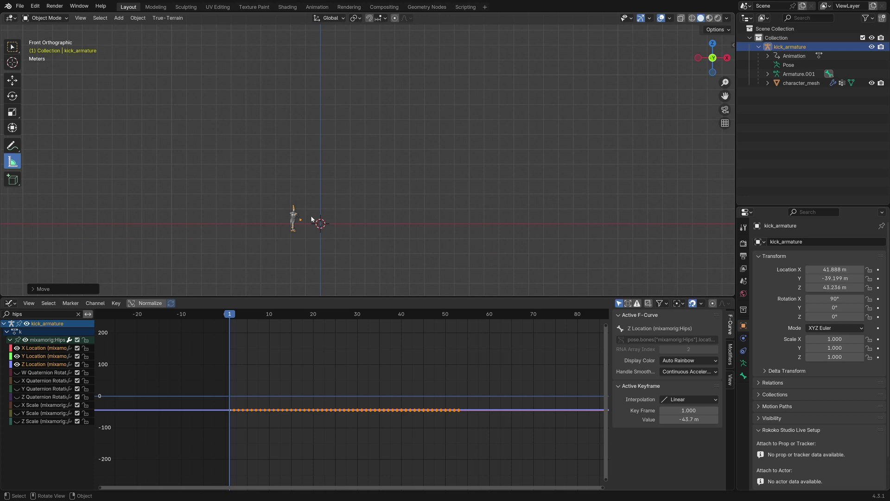
{"action": "key", "text": "g"}
{"action": "left_click", "coordinate": [366, 200]}
Step: Slide the armature along Y in side view to X 43.709, Y -43.681, Z 43.791 m
{"action": "scroll", "coordinate": [371, 209], "scroll_direction": "up", "scroll_amount": 3}
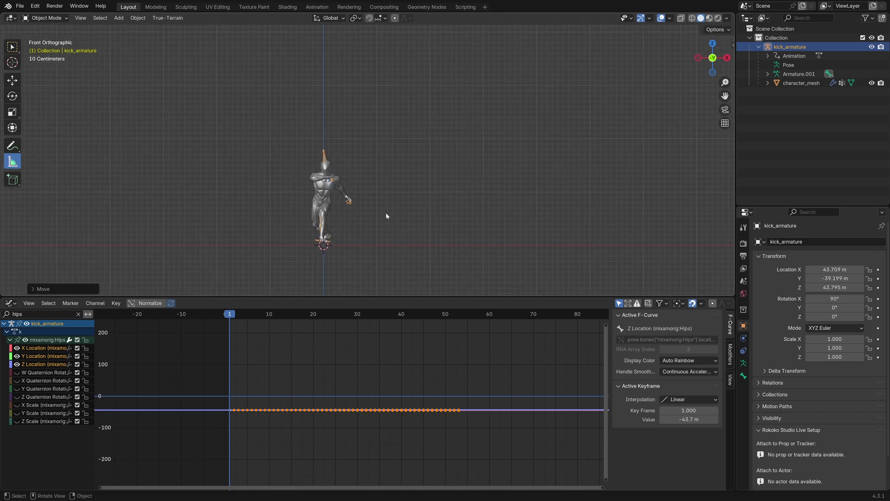
{"action": "mouse_move", "coordinate": [384, 214]}
{"action": "middle_mouse_down"}
{"action": "mouse_move", "coordinate": [262, 211]}
{"action": "mouse_move", "coordinate": [379, 199]}
{"action": "middle_mouse_up"}
{"action": "key", "text": "g"}
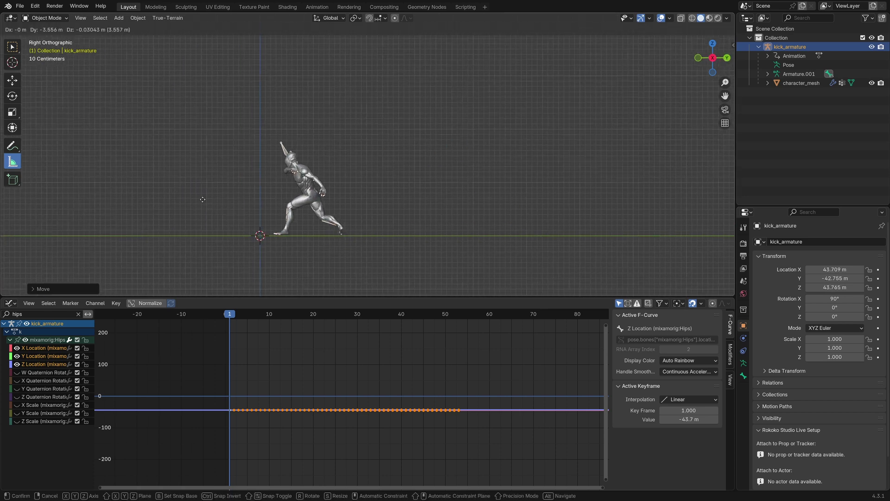
{"action": "left_click", "coordinate": [164, 198]}
{"action": "middle_click_drag", "start_coordinate": [204, 201], "coordinate": [352, 260]}
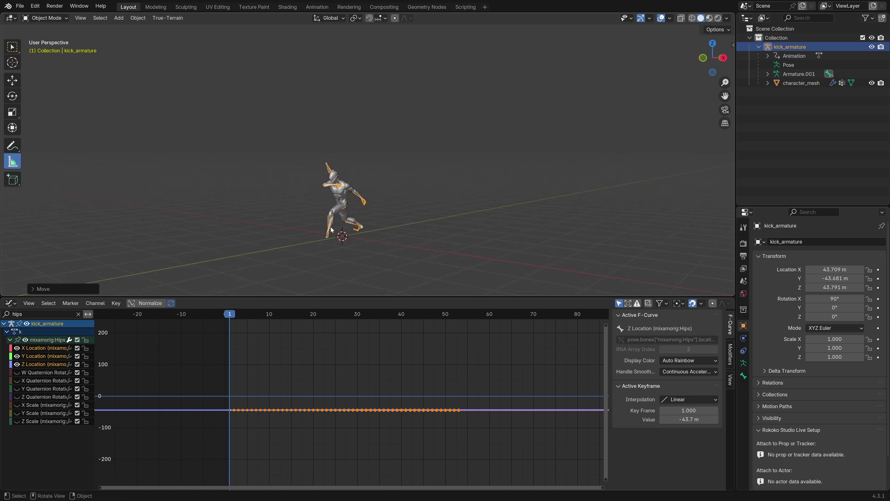
{"action": "middle_click_drag", "start_coordinate": [308, 343], "coordinate": [172, 310], "text": "ctrl"}
{"action": "key", "text": "Home"}
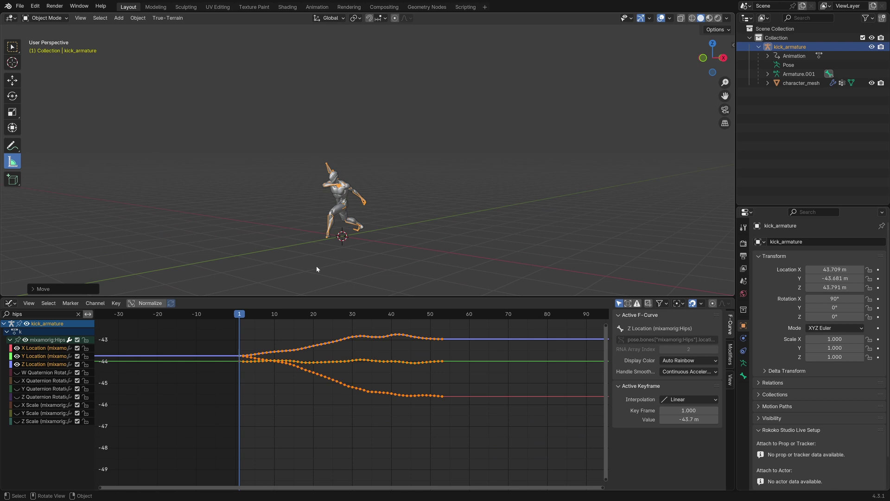
{"action": "key", "text": "space"}
{"action": "middle_click_drag", "start_coordinate": [349, 255], "coordinate": [388, 255]}
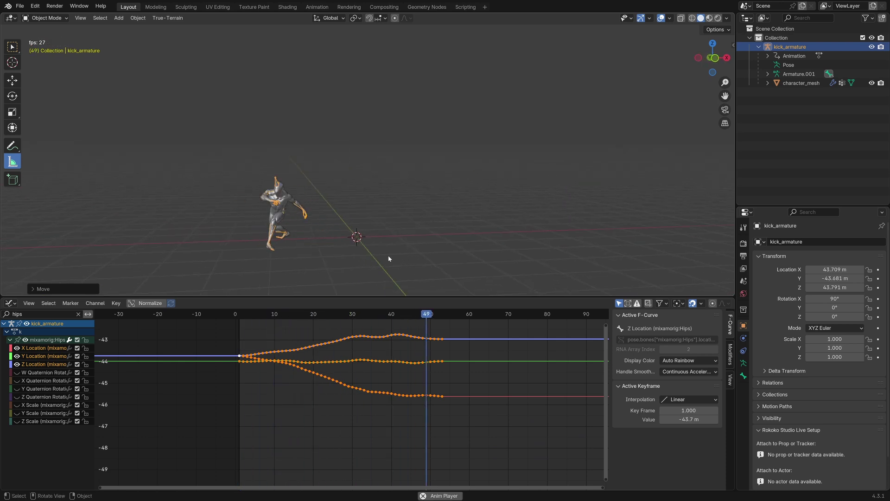
{"action": "key", "text": "space"}
{"action": "left_click", "coordinate": [244, 315]}
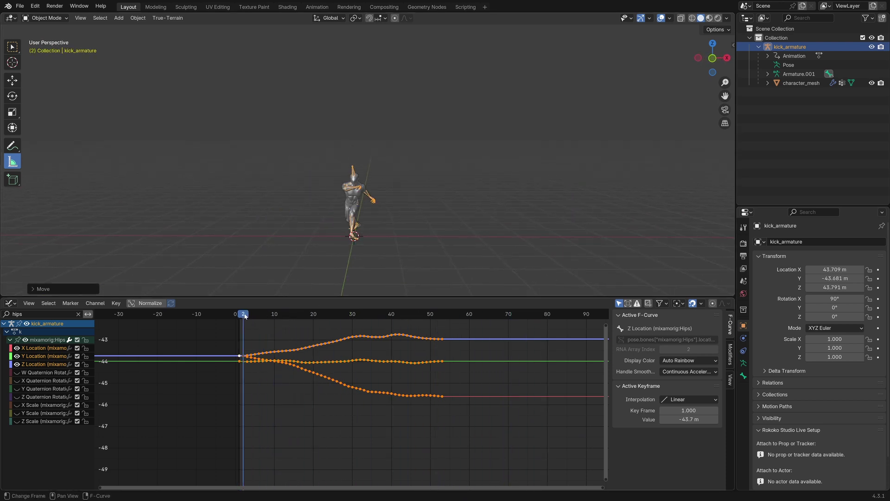
{"action": "mouse_move", "coordinate": [245, 315]}
{"action": "left_mouse_down"}
{"action": "mouse_move", "coordinate": [429, 329]}
{"action": "mouse_move", "coordinate": [241, 330]}
{"action": "left_mouse_up"}
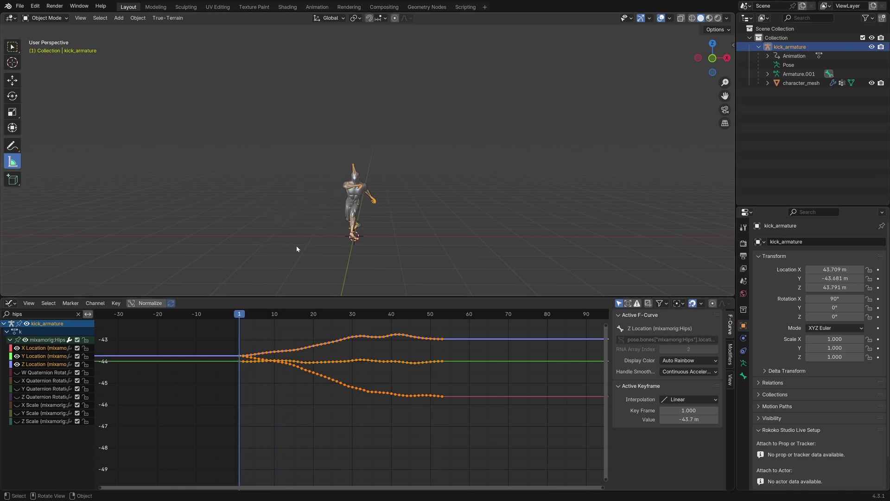
{"action": "scroll", "coordinate": [325, 226], "scroll_direction": "up", "scroll_amount": 2}
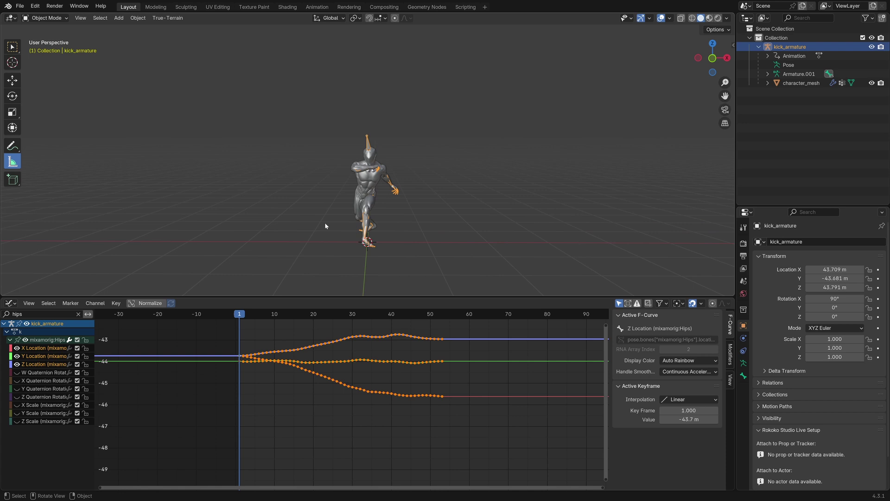
Step: Apply All Transforms to kick_armature and then to character_mesh
{"action": "key", "text": "a"}
{"action": "key", "text": "ctrl+a"}
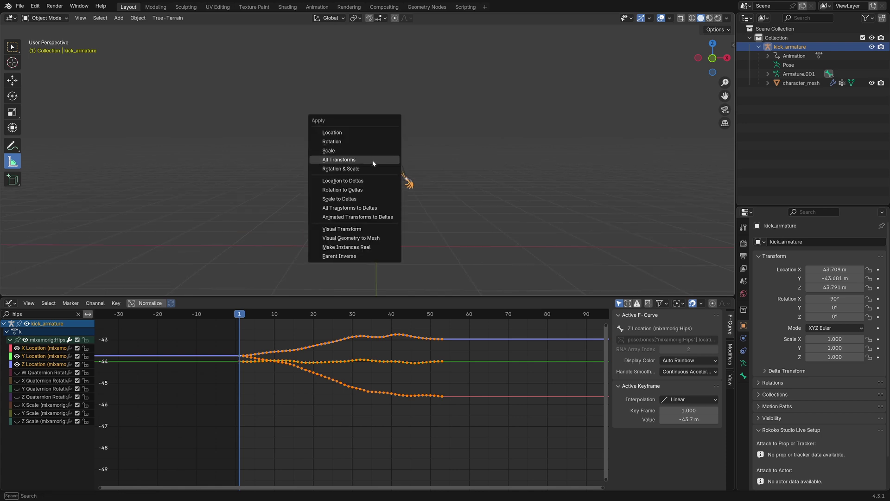
{"action": "left_click", "coordinate": [373, 160]}
{"action": "left_click", "coordinate": [378, 168]}
{"action": "key", "text": "ctrl+a"}
{"action": "left_click", "coordinate": [378, 175]}
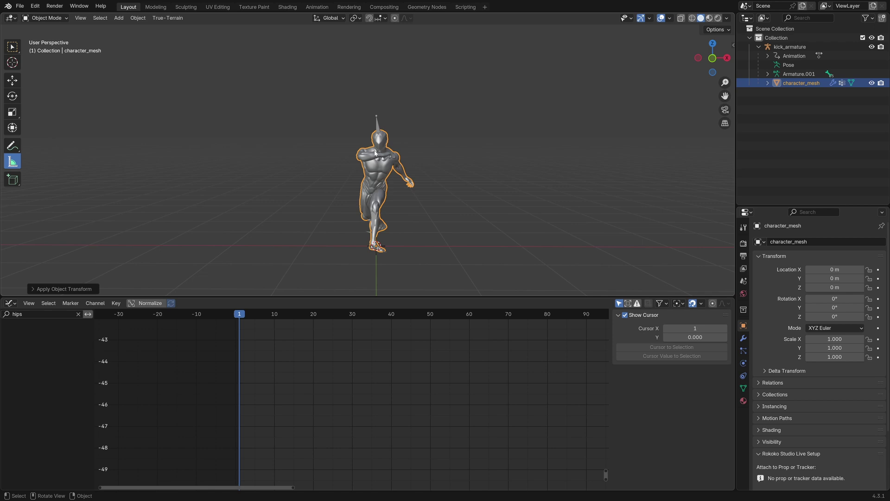
Step: Reselect kick_armature and play the kick animation to verify it, then stop playback
{"action": "left_click", "coordinate": [379, 132]}
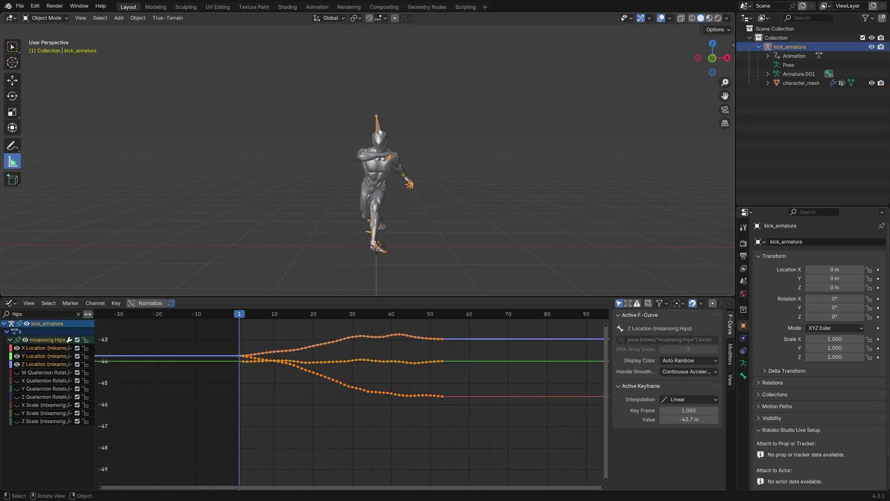
{"action": "key", "text": "space"}
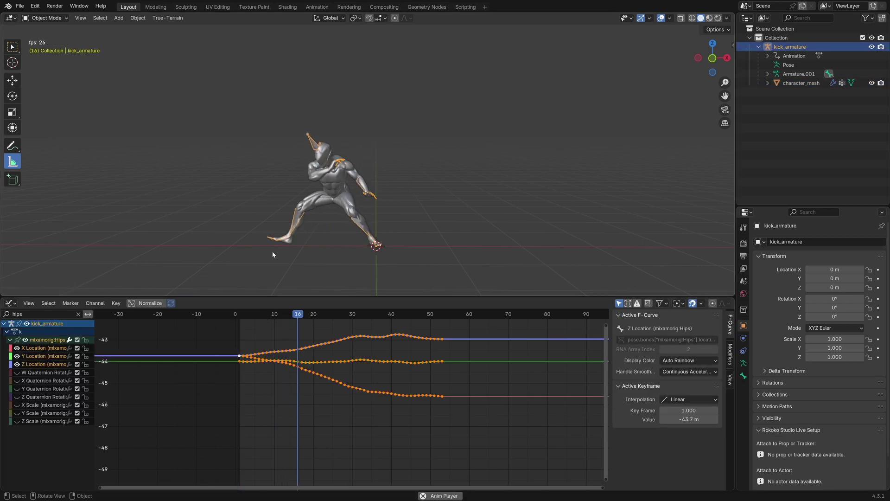
{"action": "middle_click_drag", "start_coordinate": [271, 251], "coordinate": [345, 232]}
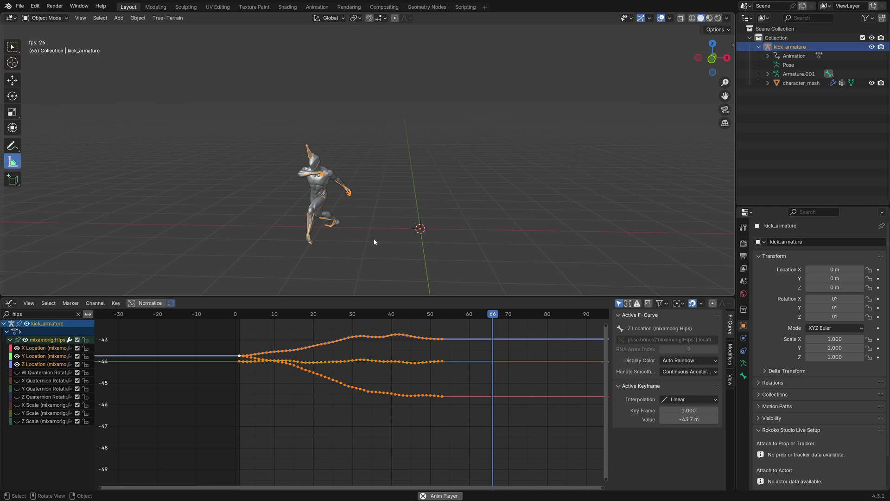
{"action": "key", "text": "space"}
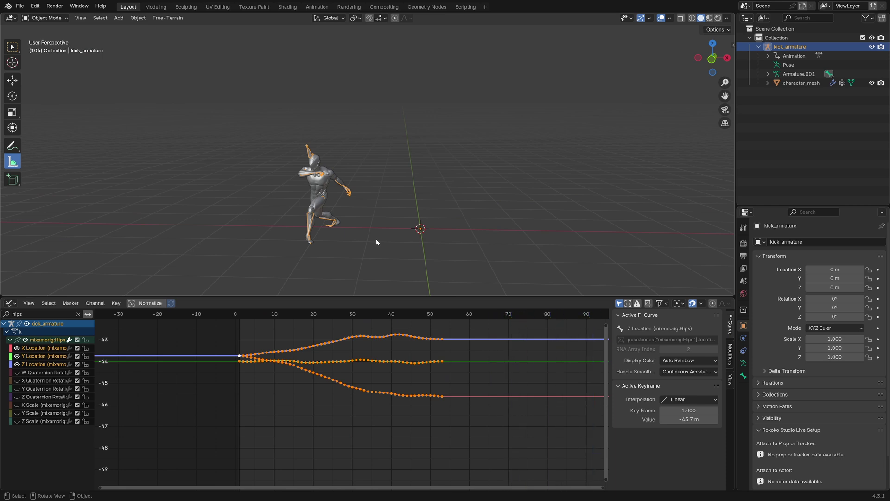